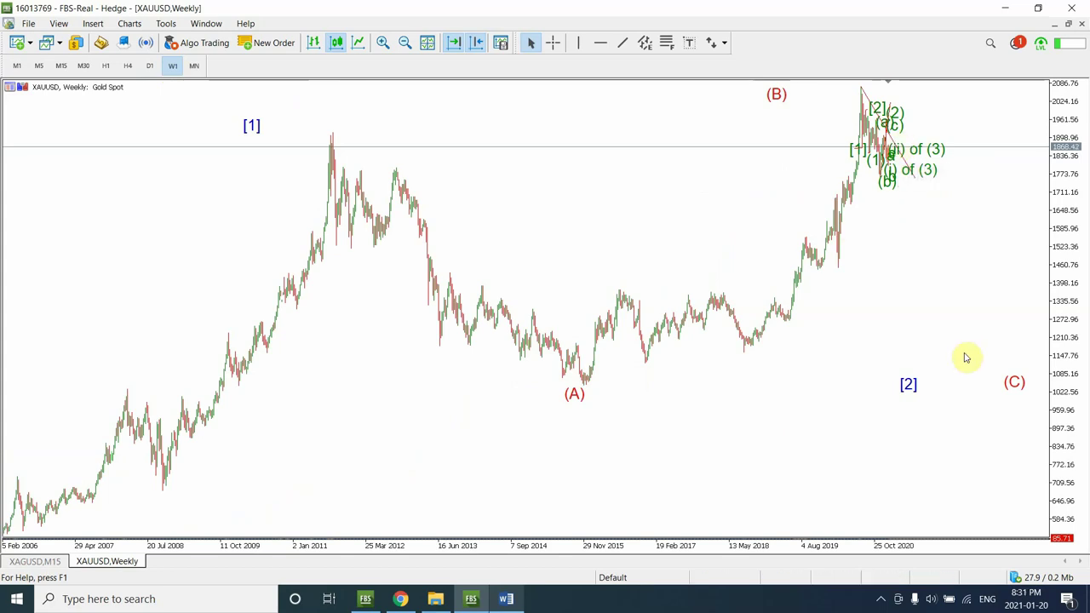
# Zoom the weekly XAUUSD chart in on 2017 onward after a D1 check, with Trend Line selected.
pyautogui.click(382, 42)
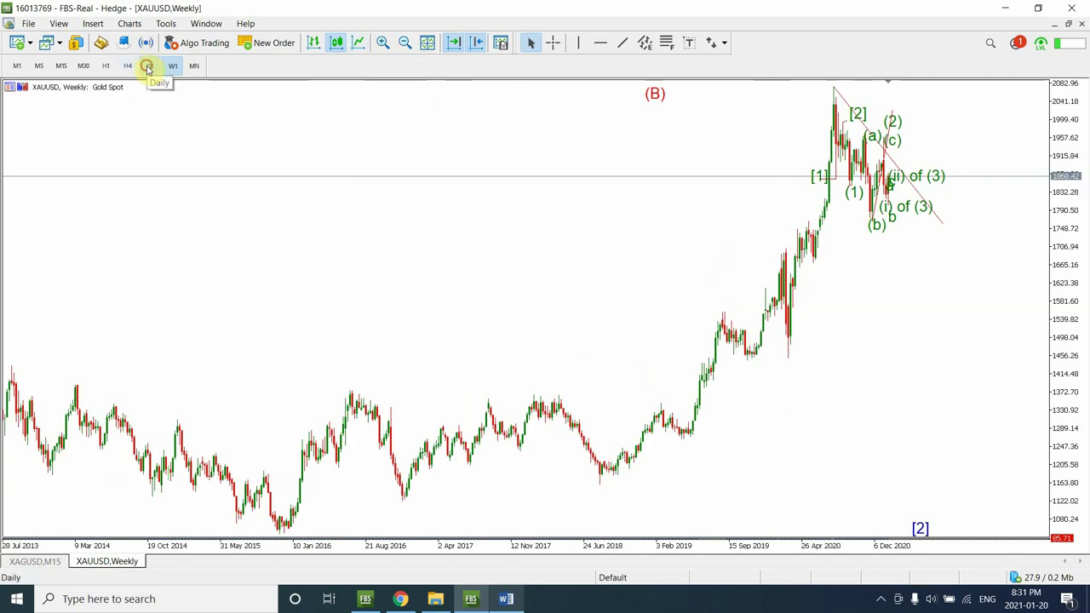
pyautogui.click(147, 67)
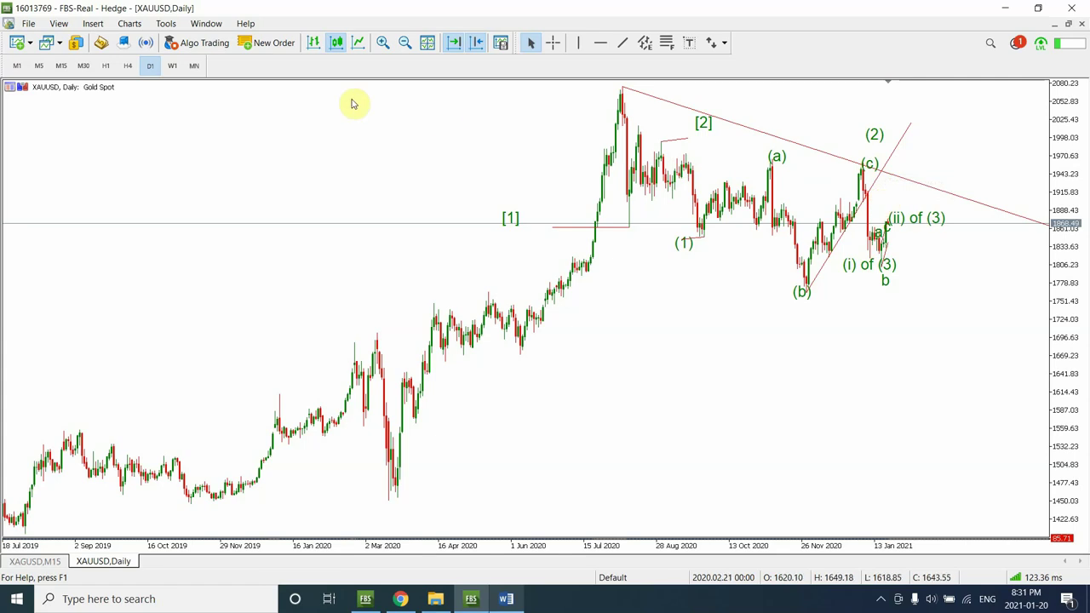
pyautogui.click(173, 66)
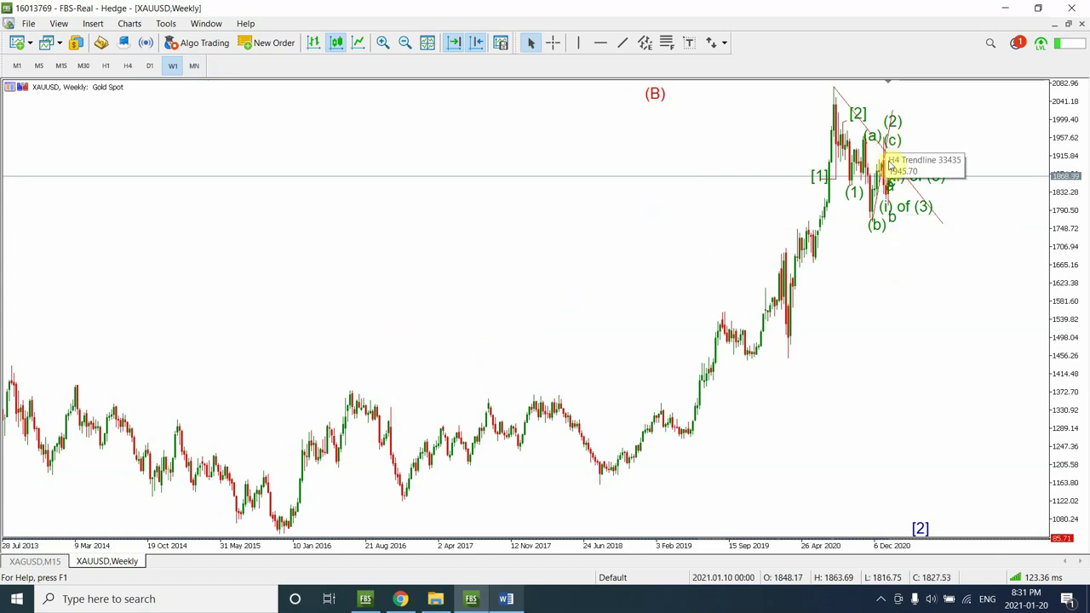
pyautogui.click(382, 42)
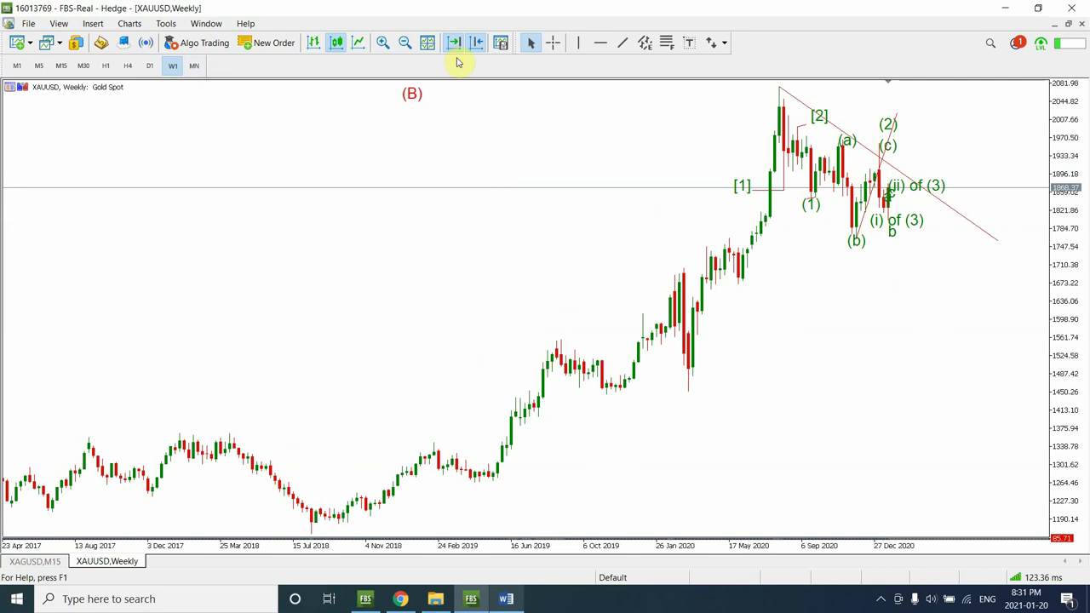
pyautogui.click(623, 44)
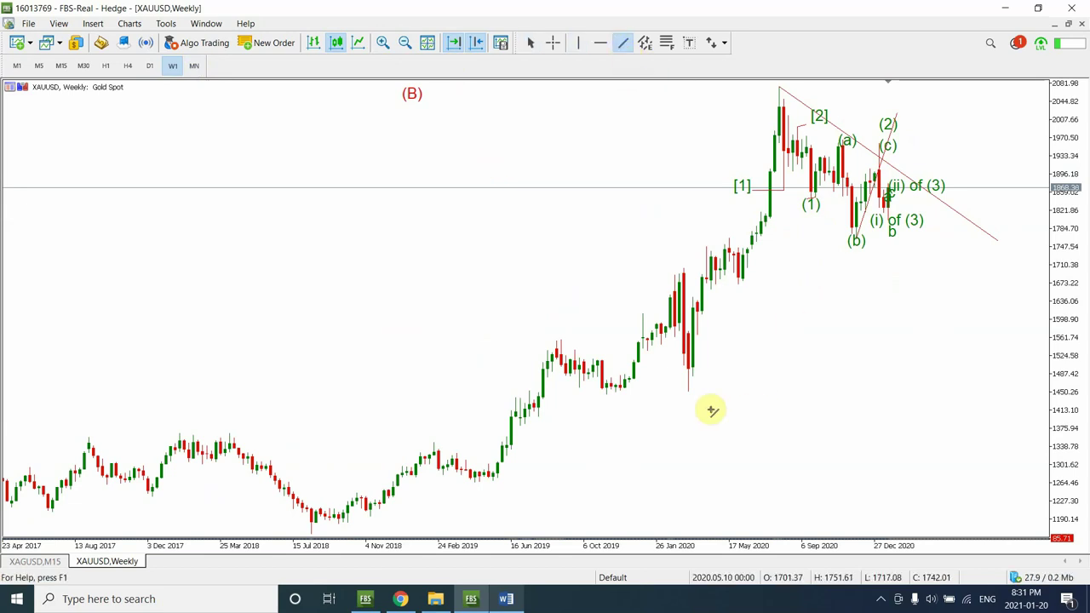
# Draw a rising trendline from the March 2020 low, zoom in twice, and switch to H4.
pyautogui.moveTo(700, 366); pyautogui.dragTo(831, 116)
pyautogui.click(759, 239)
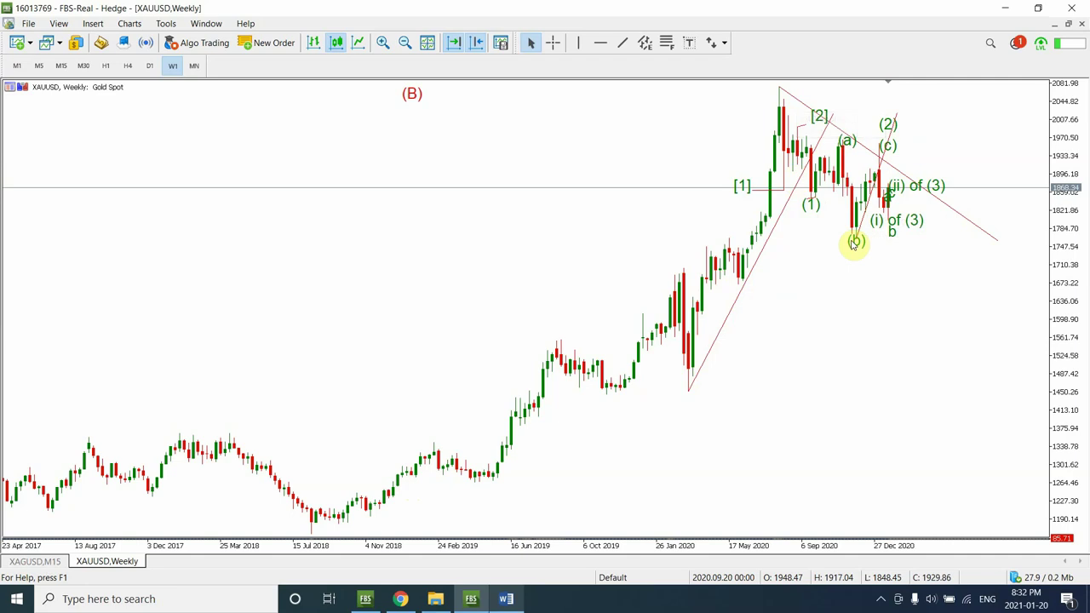
pyautogui.click(383, 43)
pyautogui.click(383, 44)
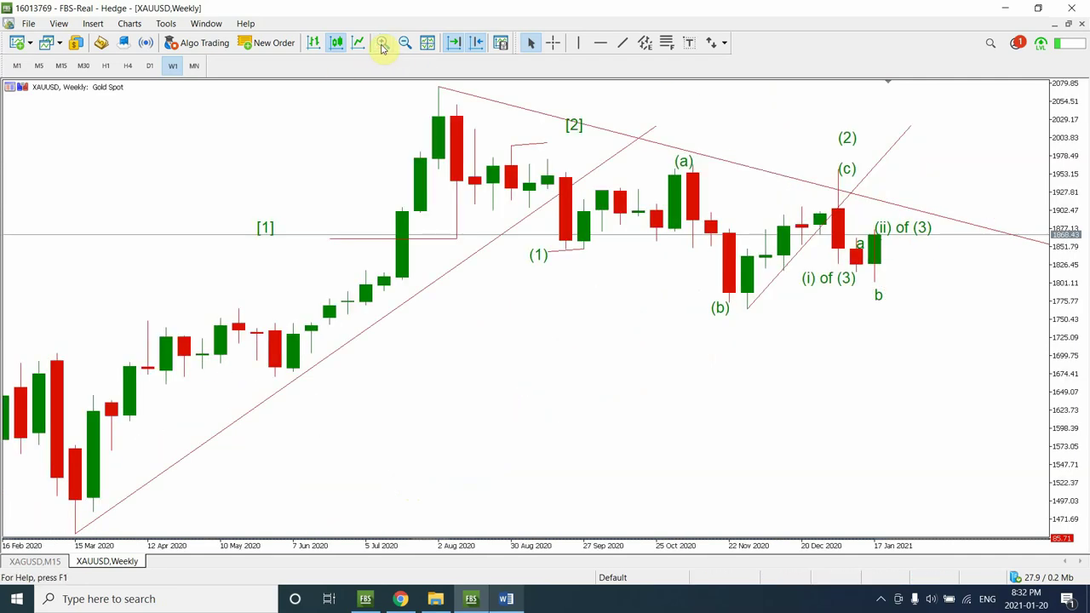
pyautogui.click(127, 66)
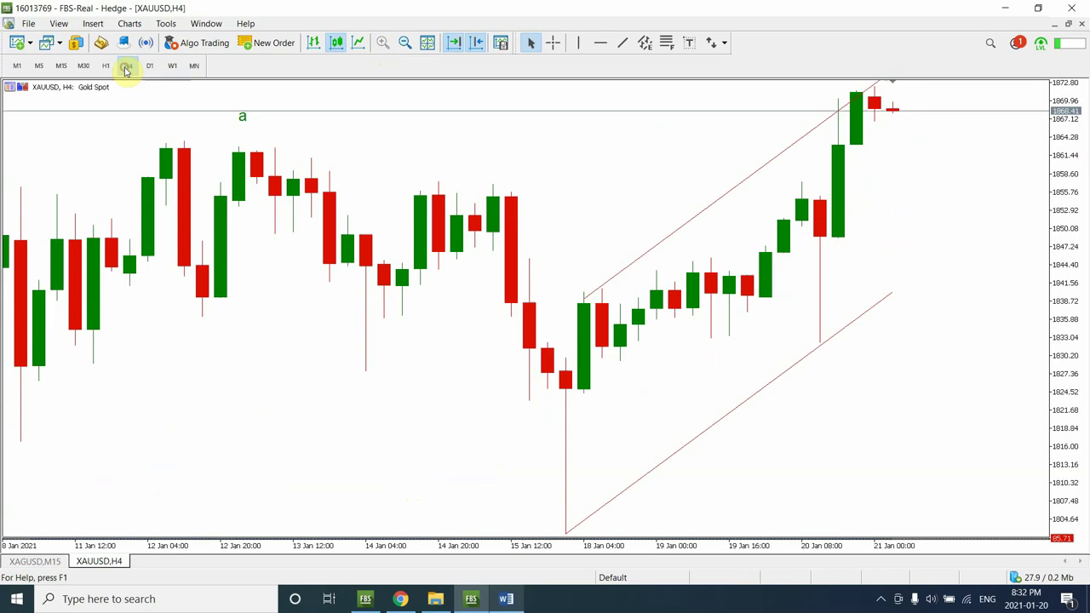
# Drag the (i) of (3) label right beneath the early-January drop on the H4 chart.
pyautogui.click(406, 44)
pyautogui.click(407, 44)
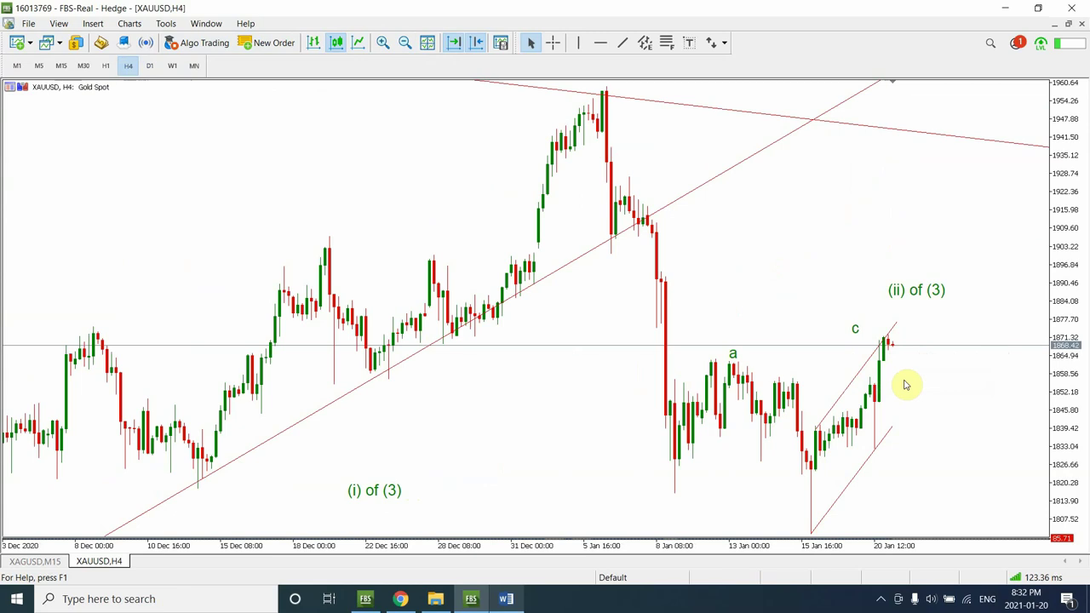
pyautogui.doubleClick(383, 492)
pyautogui.moveTo(385, 494); pyautogui.dragTo(592, 462)
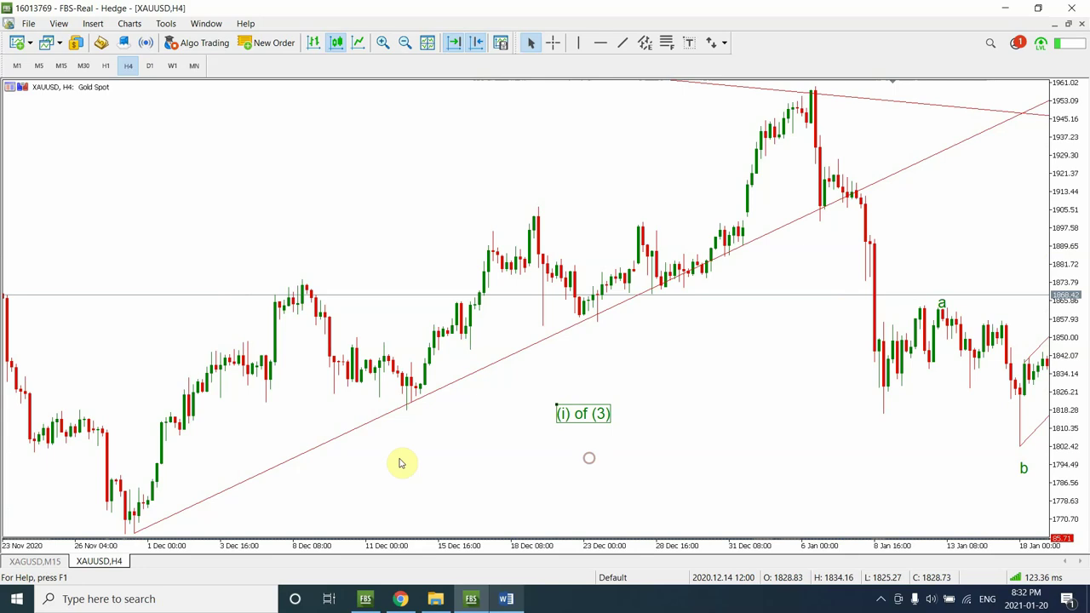
pyautogui.click(406, 44)
pyautogui.moveTo(622, 413); pyautogui.dragTo(714, 413)
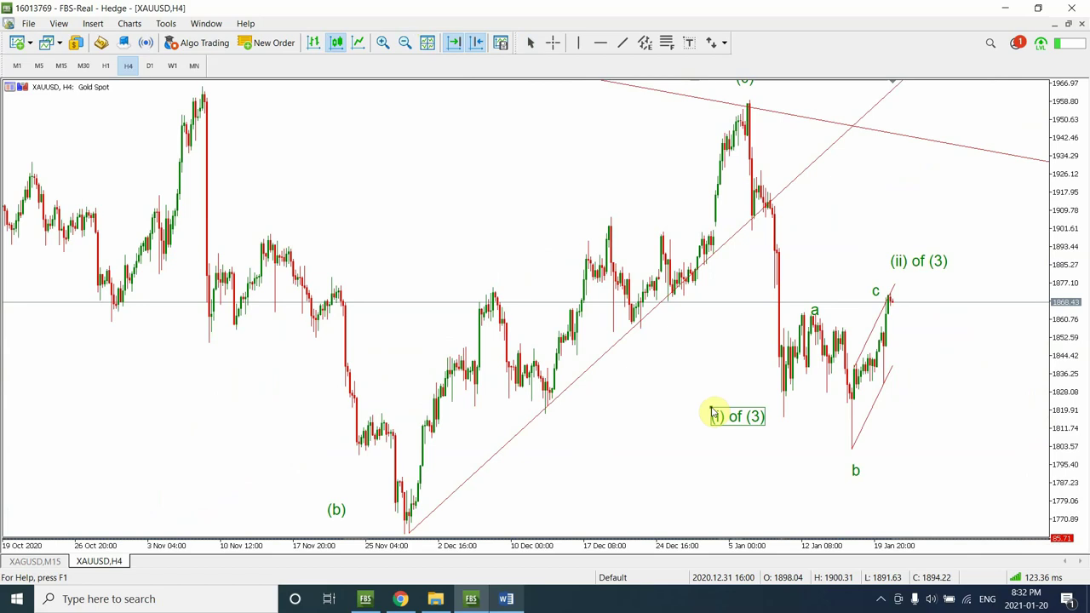
pyautogui.click(406, 43)
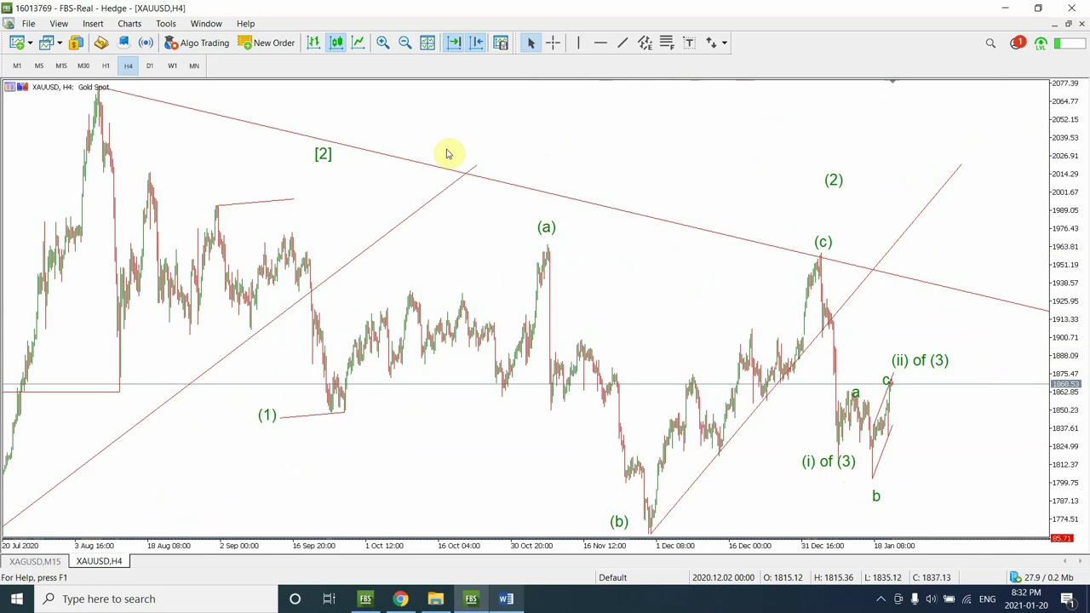
# Zoom out and switch to D1 to see 2015–2021 with (B) above the 2020 peak.
pyautogui.click(404, 44)
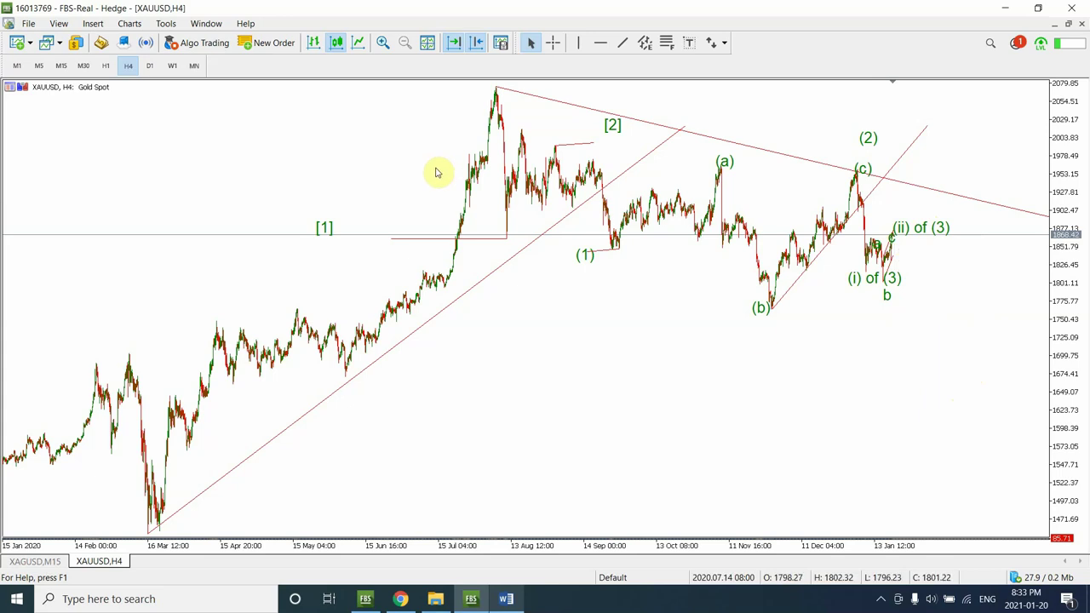
pyautogui.click(151, 68)
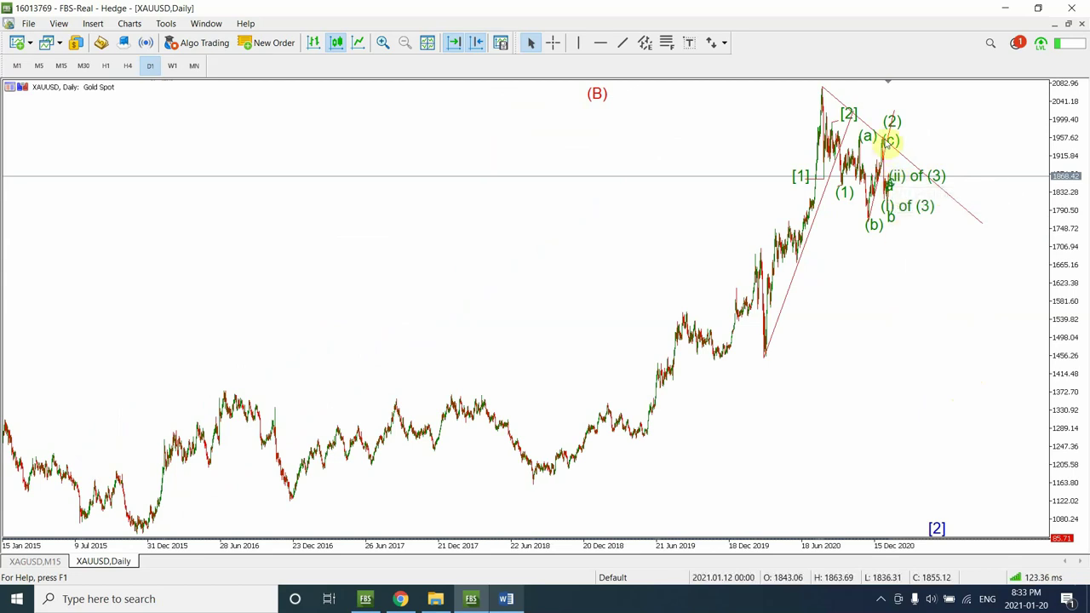
# Compare H4 and H1, zoom in on the latest bars, and settle on M30 for 8–21 January.
pyautogui.click(127, 66)
pyautogui.click(107, 65)
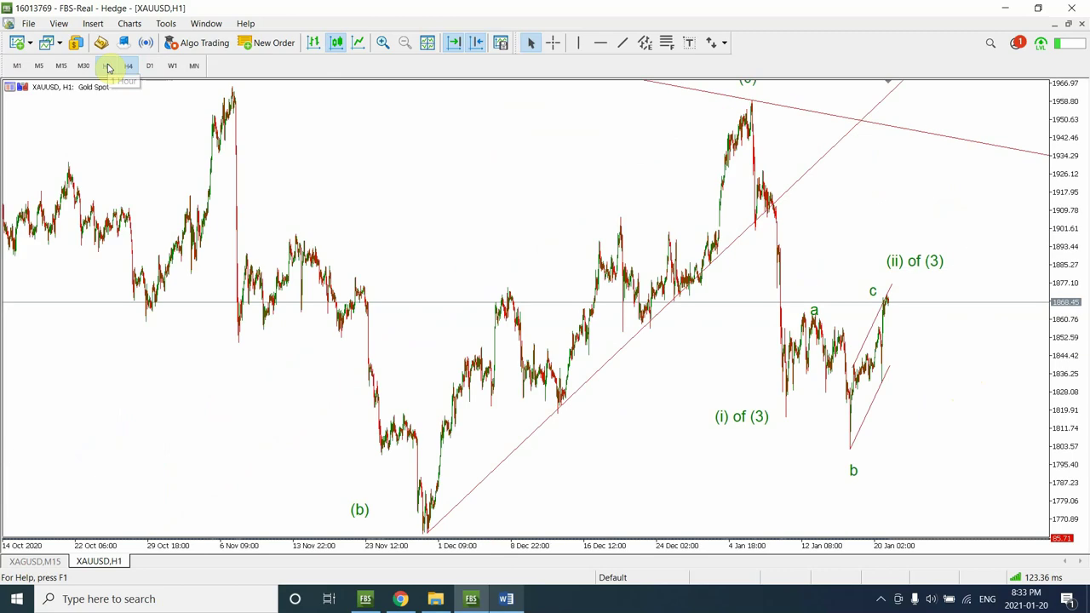
pyautogui.click(382, 43)
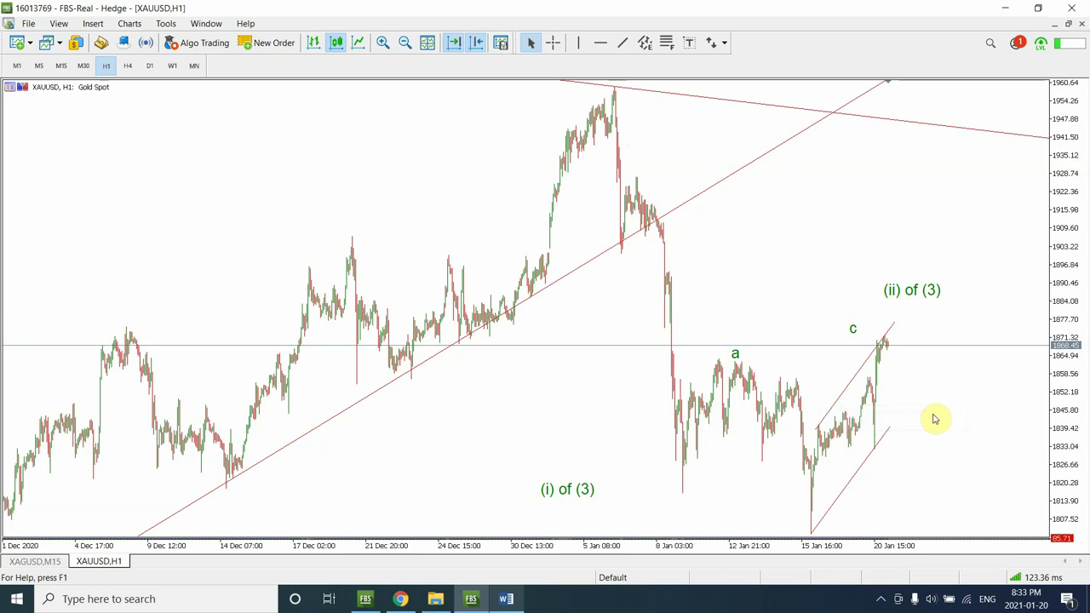
pyautogui.click(406, 45)
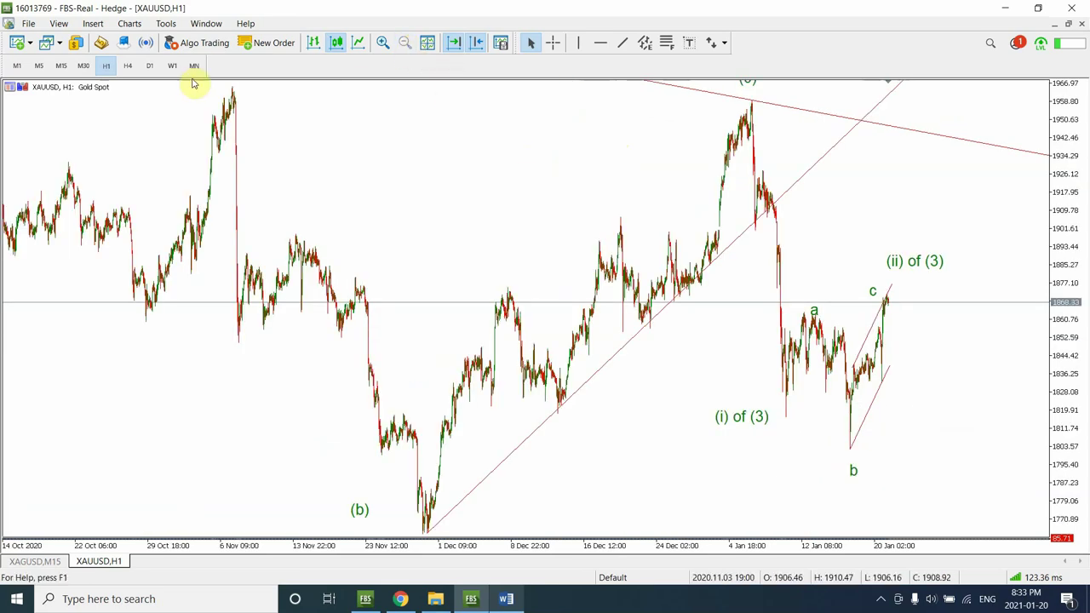
pyautogui.click(129, 65)
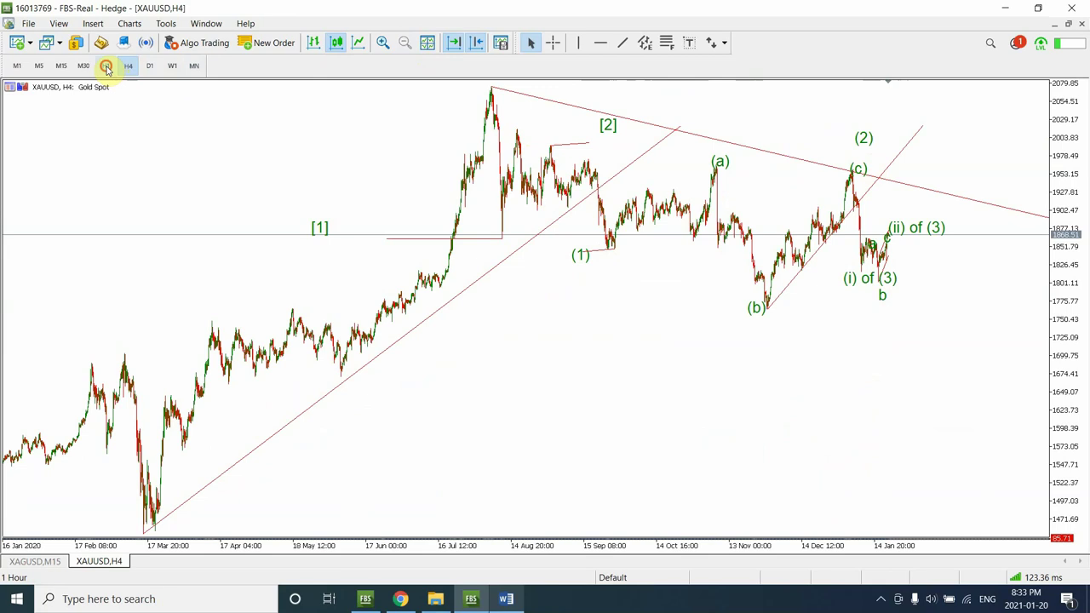
pyautogui.click(106, 67)
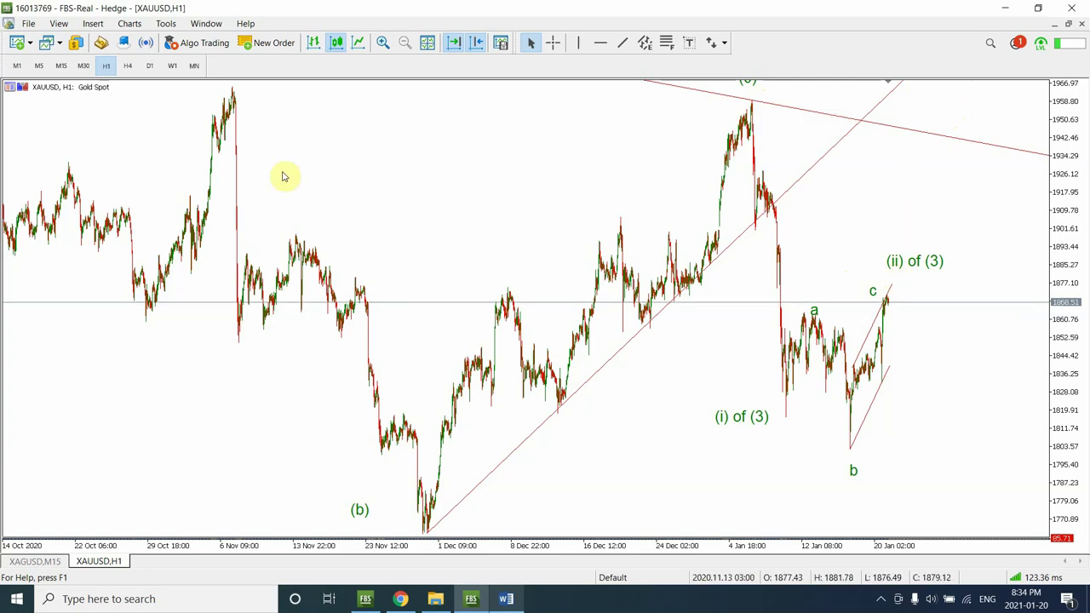
pyautogui.click(380, 44)
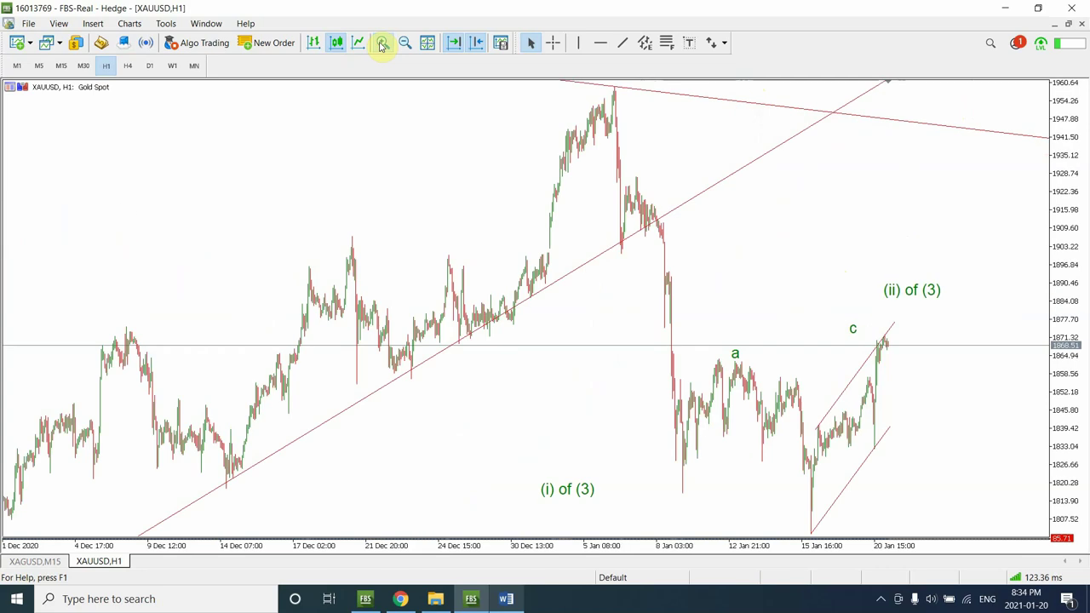
pyautogui.click(381, 44)
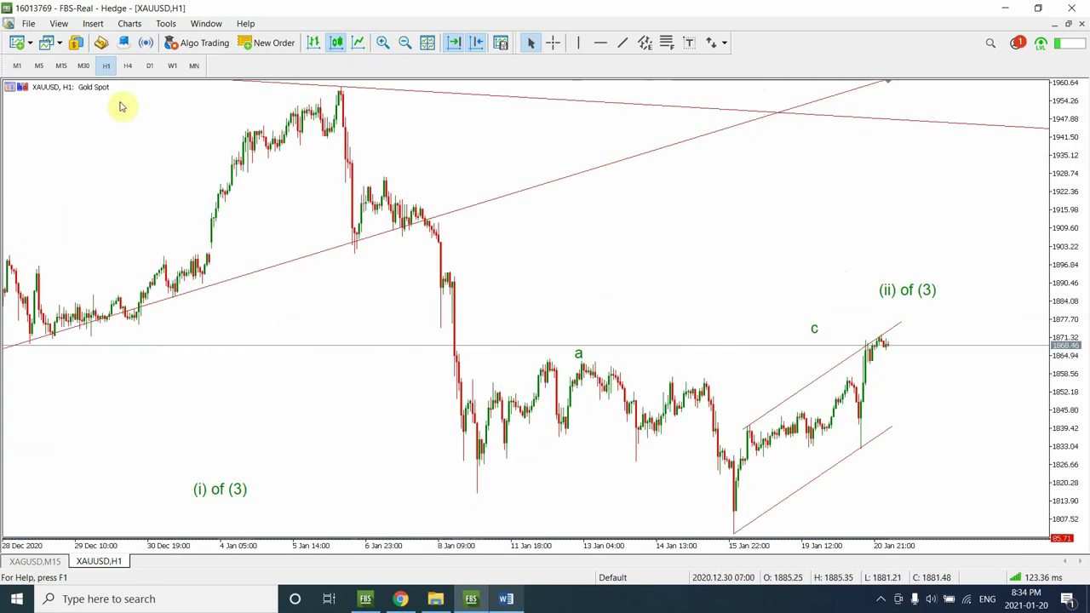
pyautogui.click(83, 66)
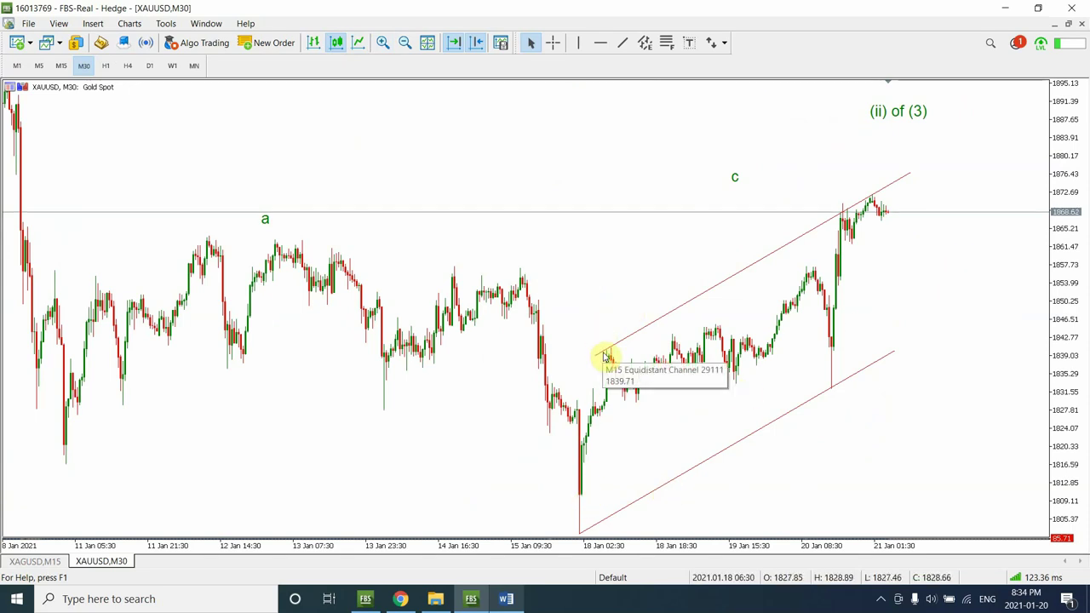
# Try M5 zoomed out, then step through M15 and M30 to H1 showing October 2020–January 2021.
pyautogui.click(39, 68)
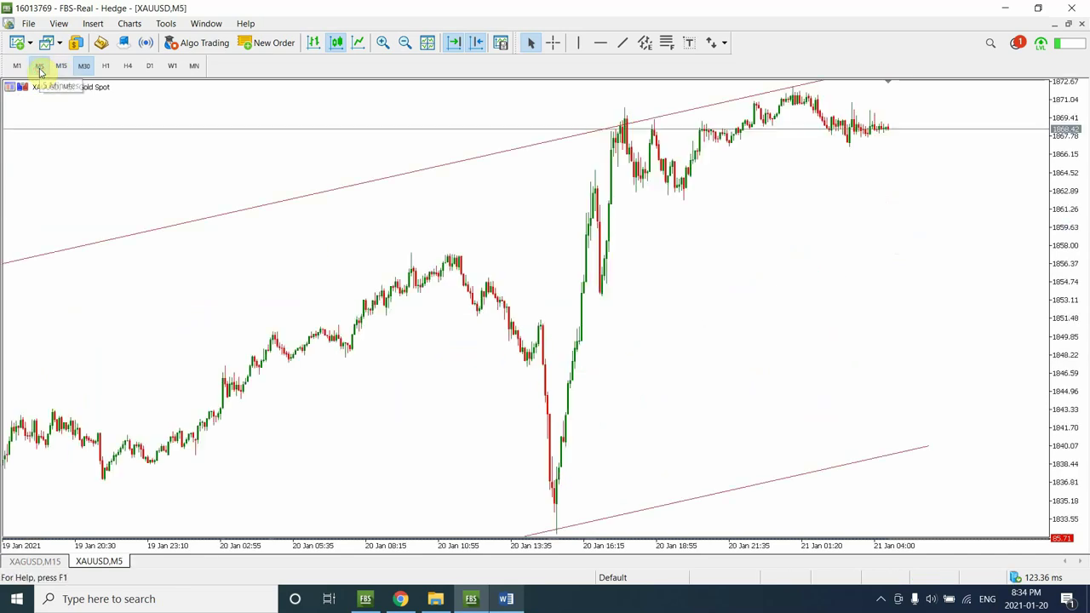
pyautogui.click(406, 43)
pyautogui.click(406, 44)
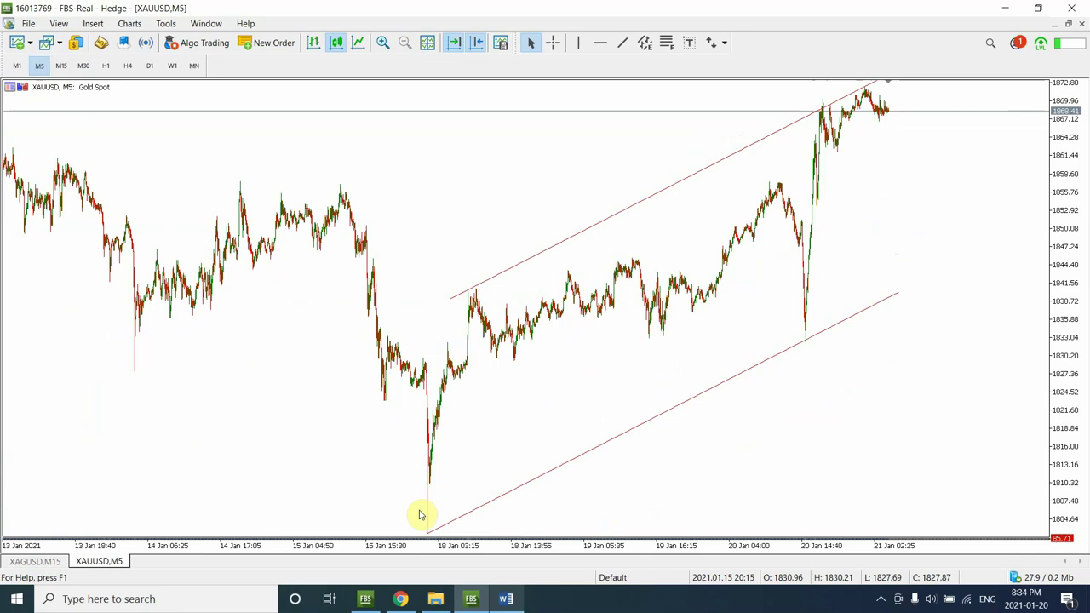
pyautogui.click(432, 418)
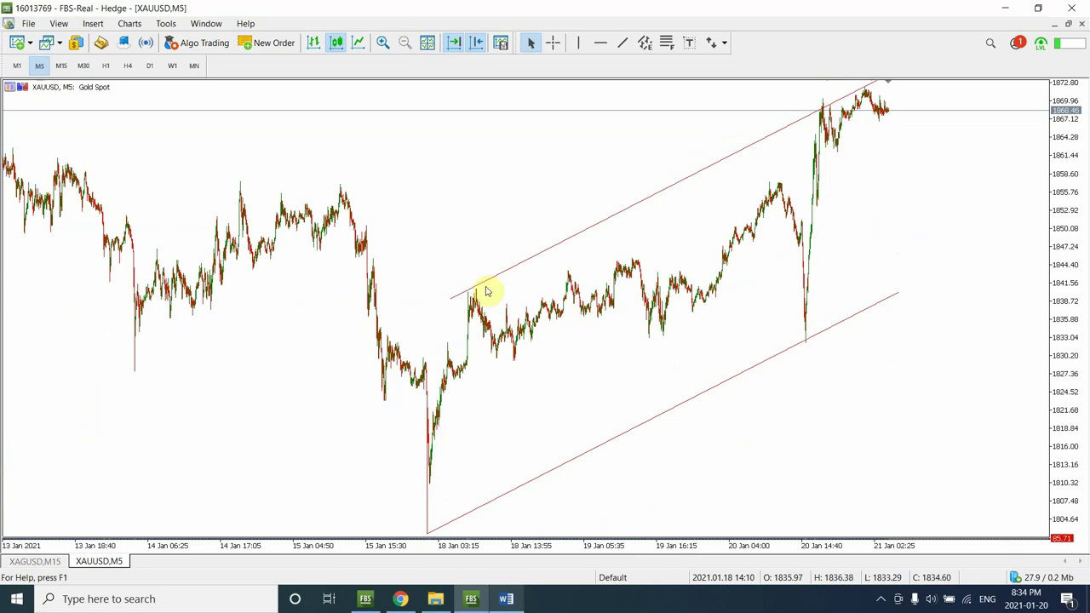
pyautogui.click(61, 65)
pyautogui.click(83, 66)
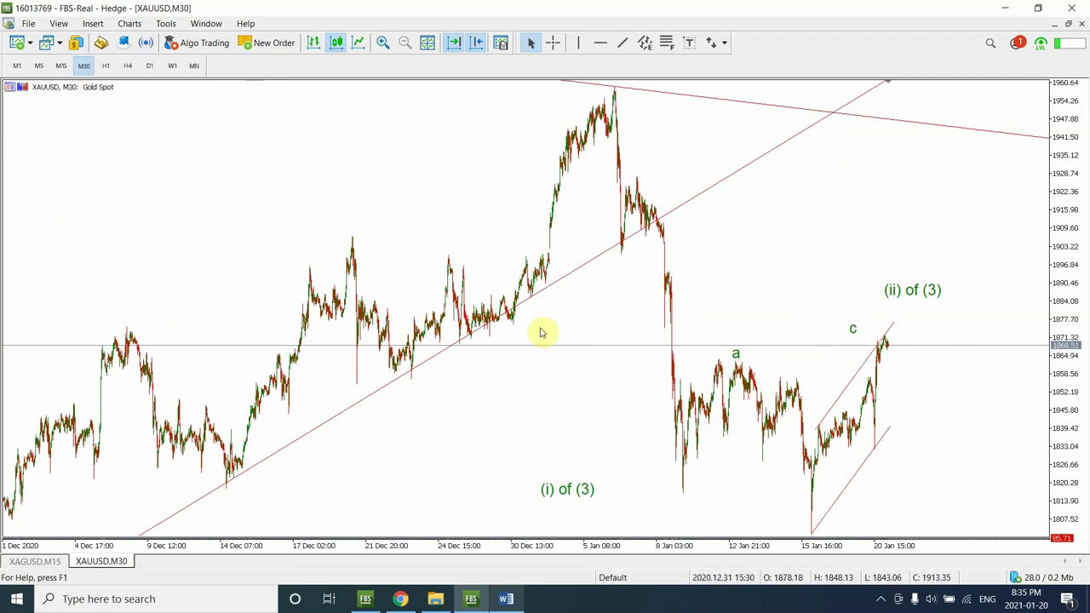
pyautogui.click(104, 67)
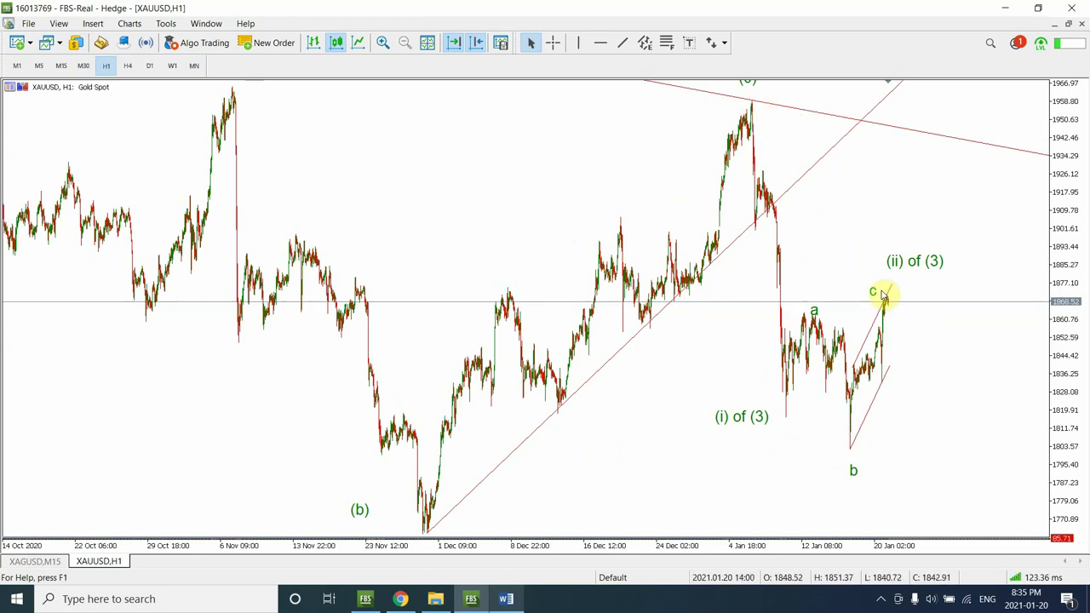
# Draw a descending equidistant channel from the 4 Jan high, widen it, and compress the price scale.
pyautogui.click(652, 47)
pyautogui.moveTo(753, 100); pyautogui.dragTo(961, 403)
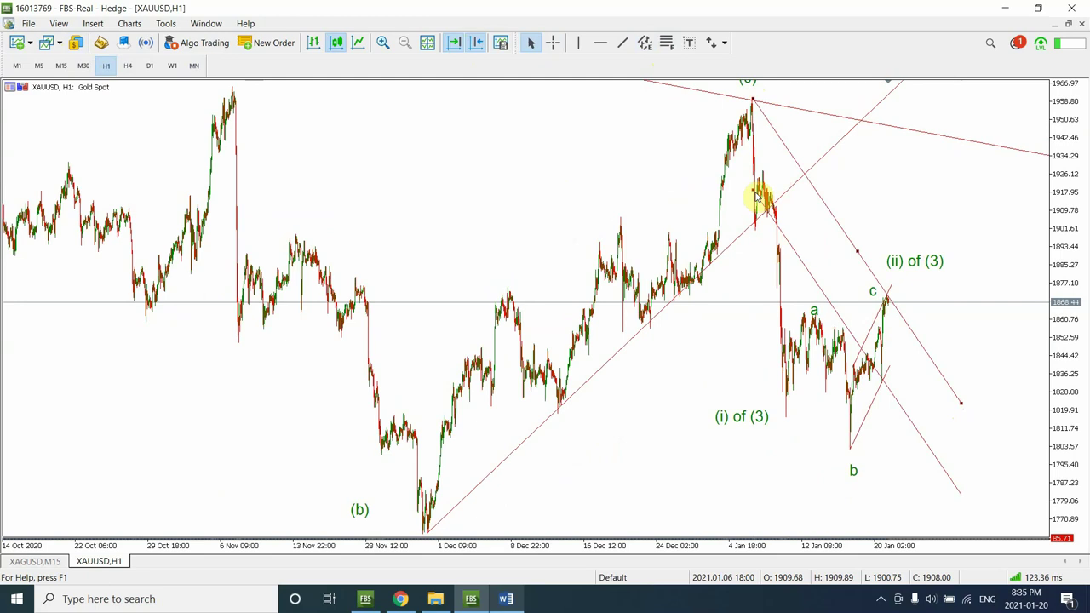
pyautogui.moveTo(755, 193); pyautogui.dragTo(709, 310)
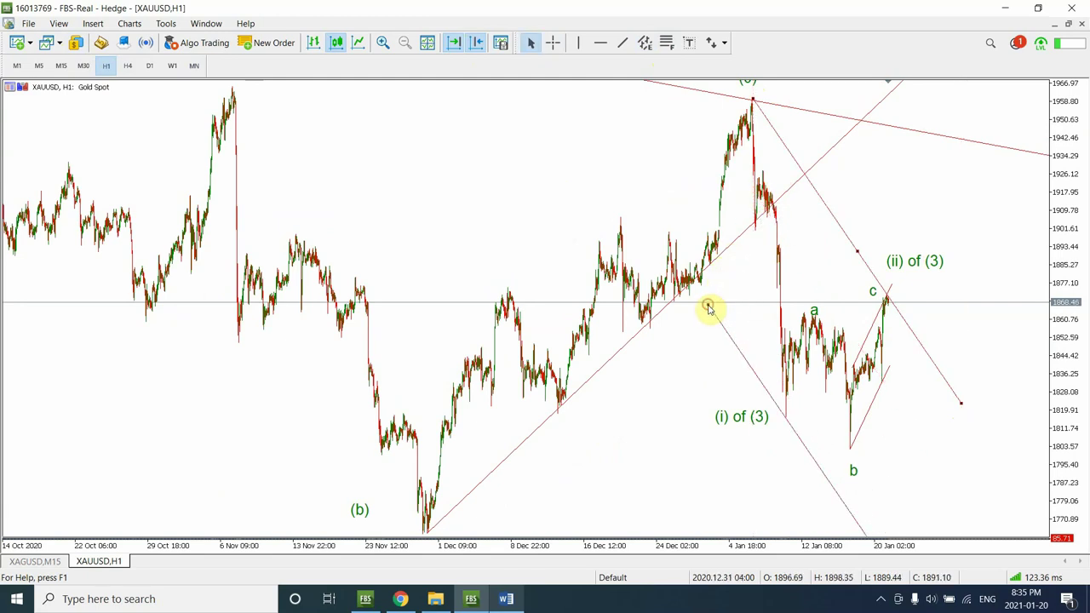
pyautogui.click(710, 311)
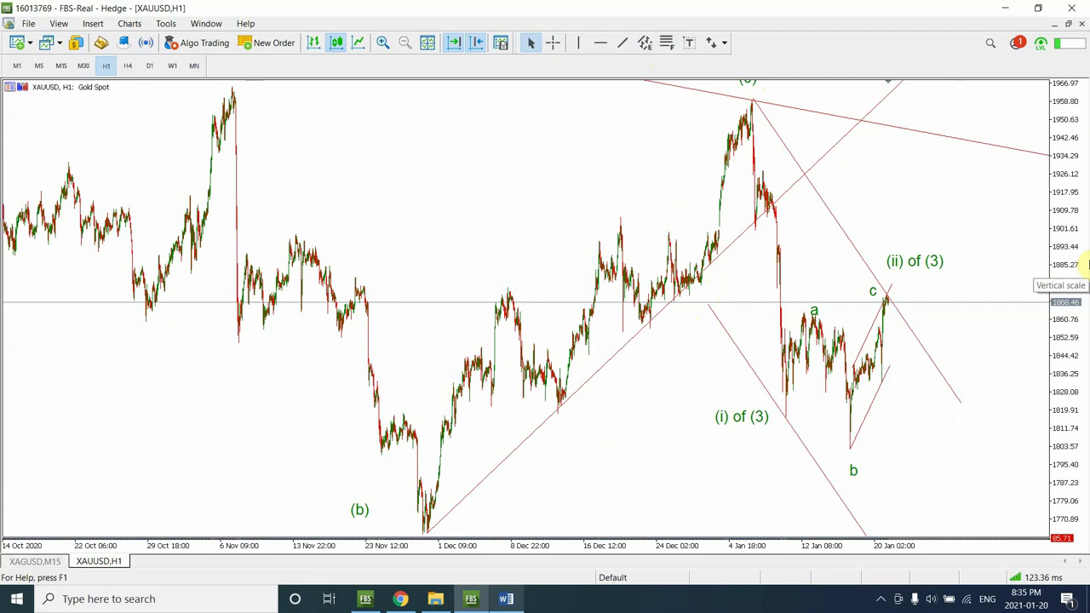
pyautogui.moveTo(1078, 270); pyautogui.dragTo(1082, 379)
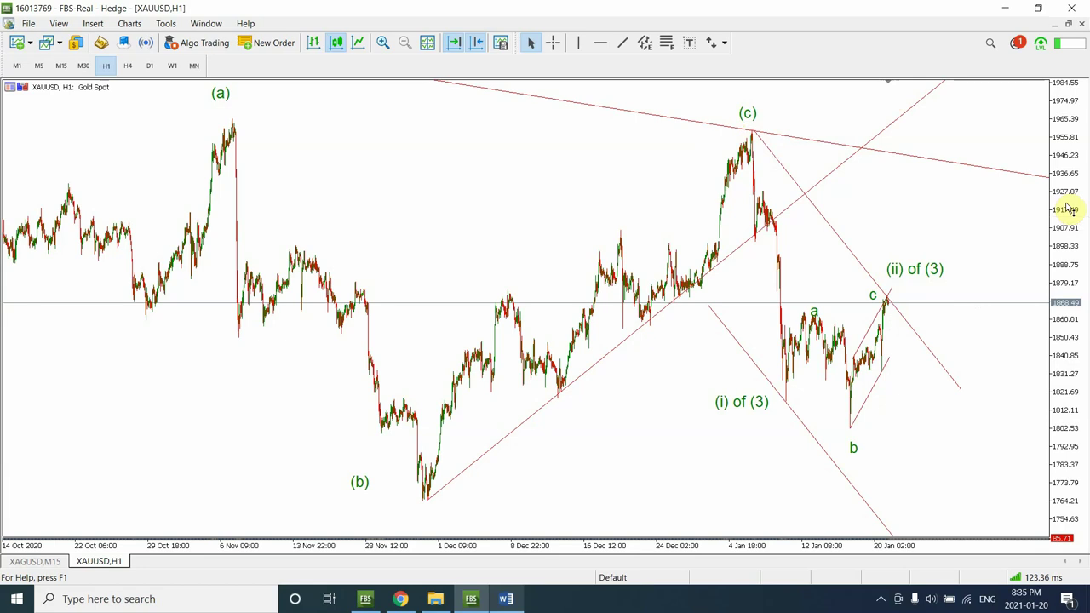
# On H4, draw three descending trend-line legs below (ii) of (3), then view the daily chart.
pyautogui.click(128, 66)
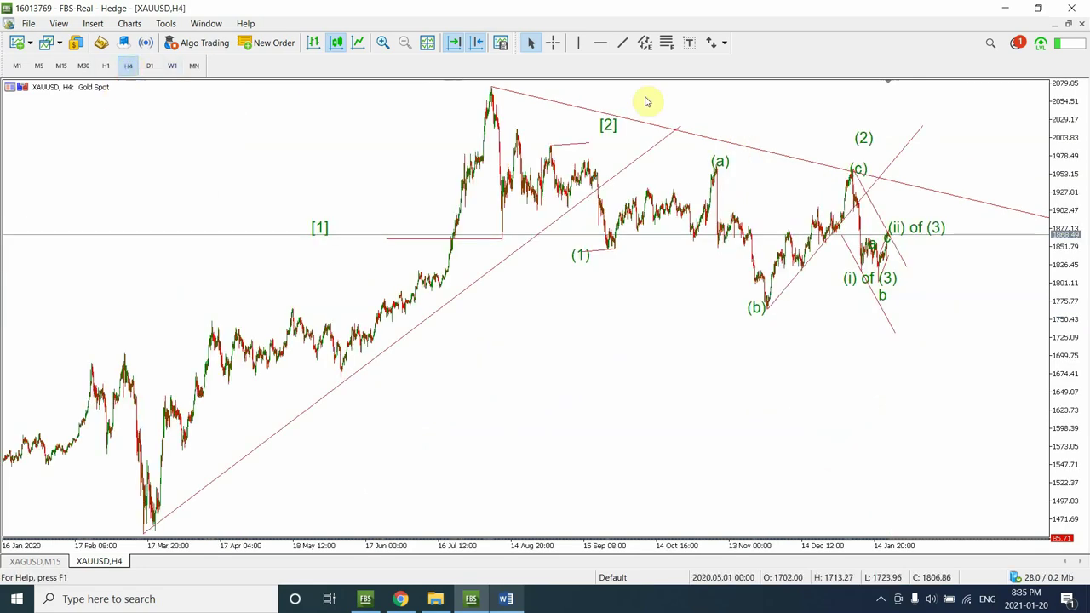
pyautogui.click(623, 43)
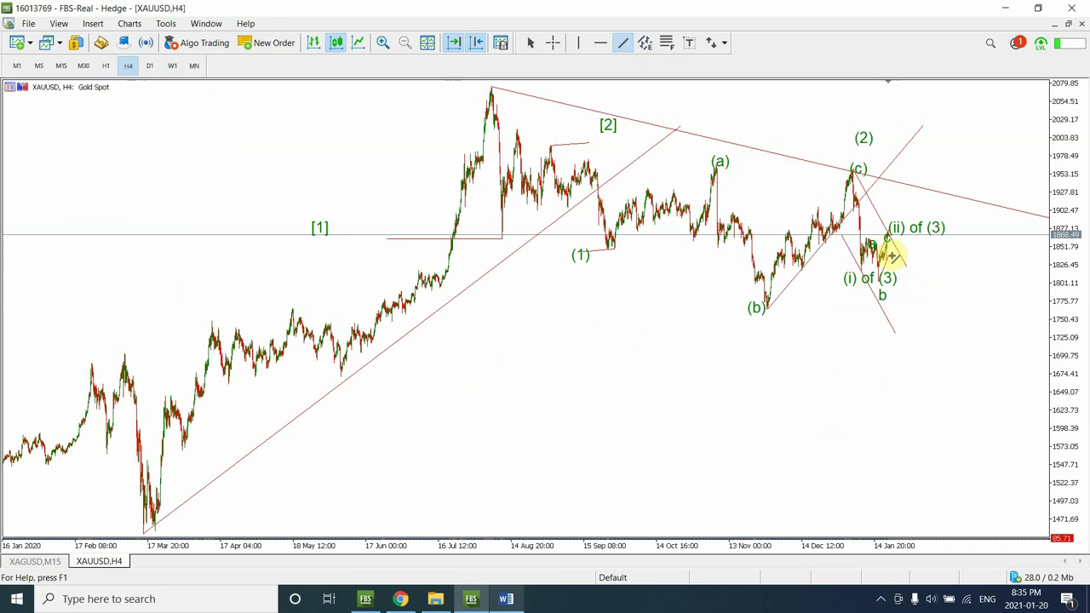
pyautogui.moveTo(895, 251); pyautogui.dragTo(915, 357)
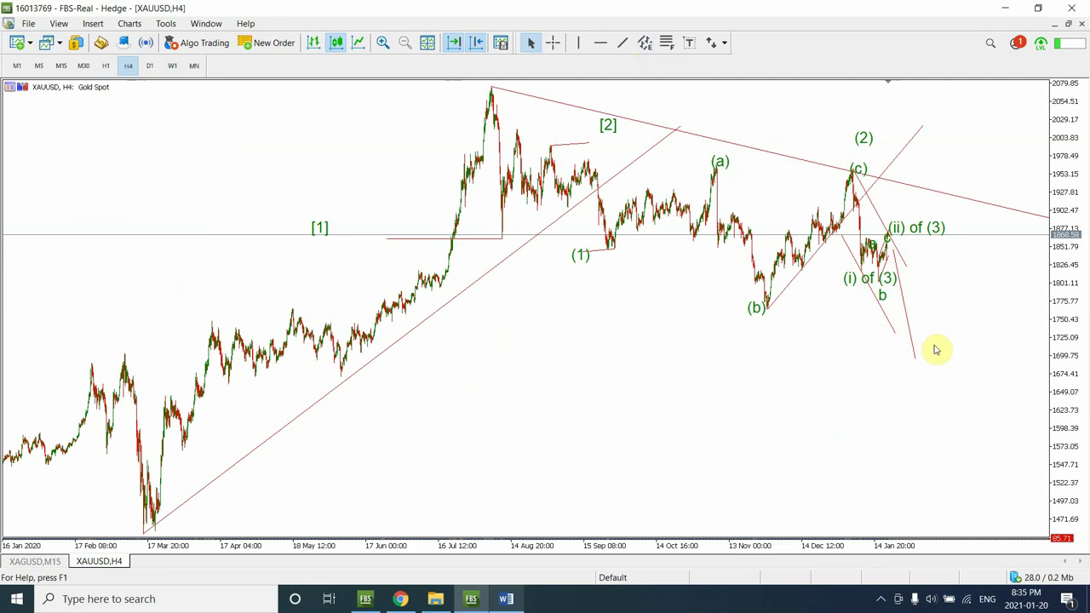
pyautogui.click(623, 43)
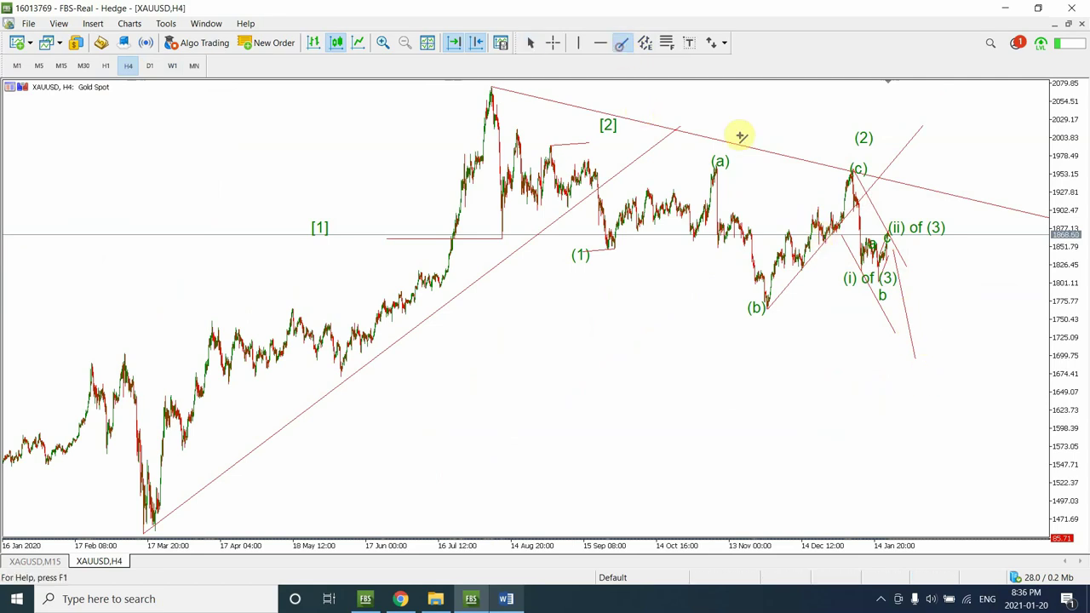
pyautogui.moveTo(939, 341); pyautogui.dragTo(982, 500)
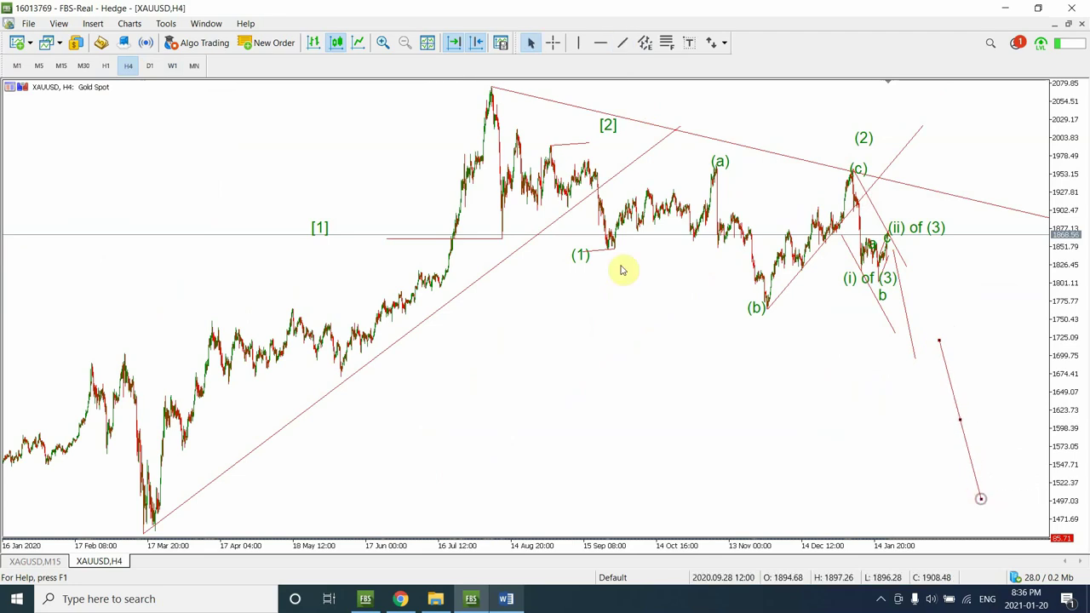
pyautogui.click(623, 43)
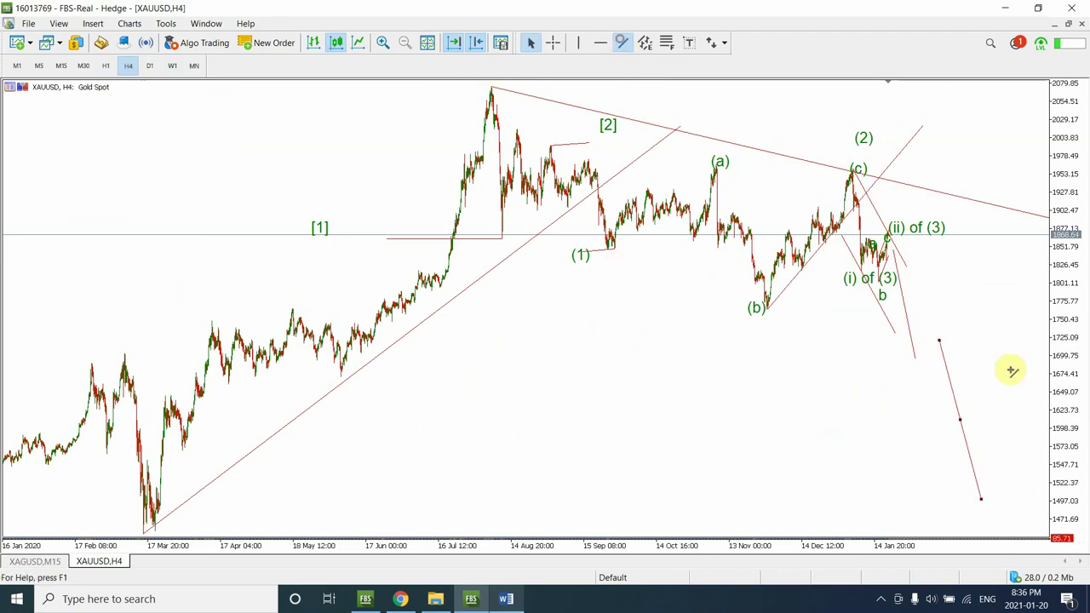
pyautogui.moveTo(1008, 470); pyautogui.dragTo(1026, 534)
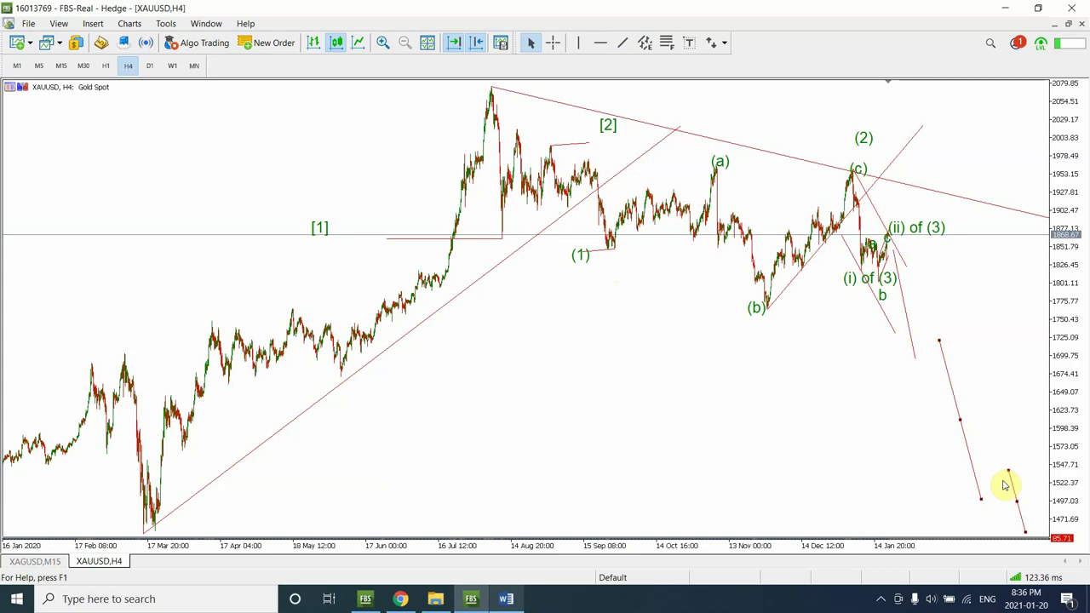
pyautogui.click(146, 66)
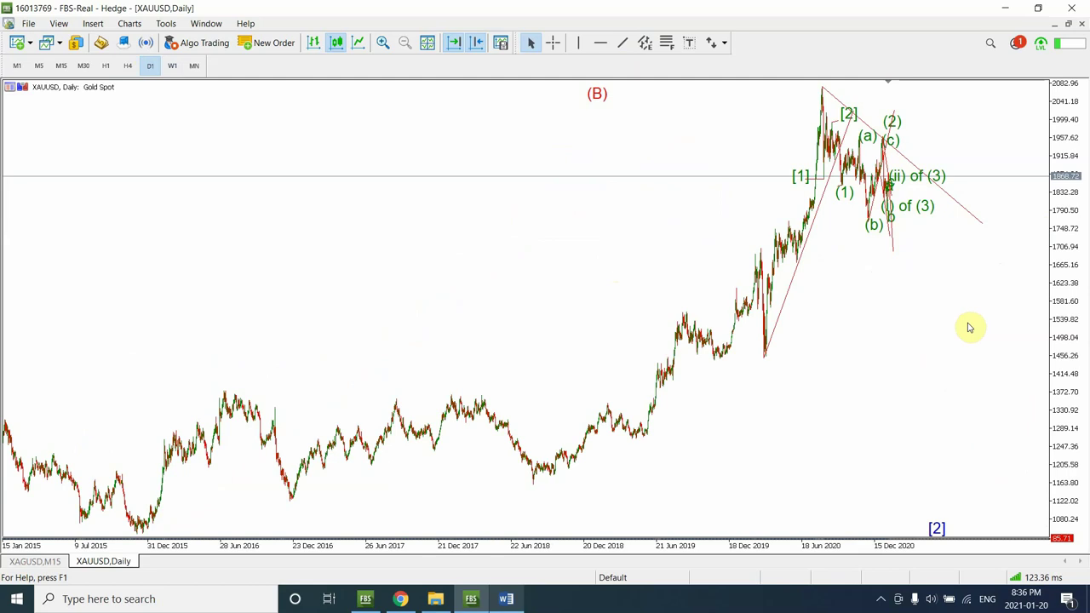
# Step through H4 and H1 to the M30 chart covering December 2020 to 20 January.
pyautogui.click(125, 67)
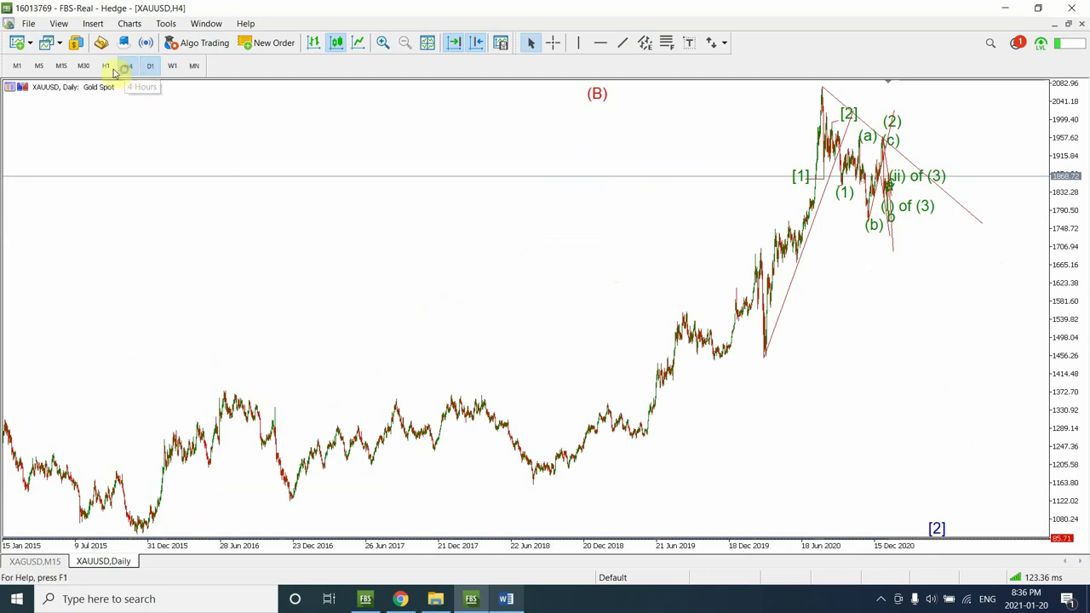
pyautogui.click(107, 66)
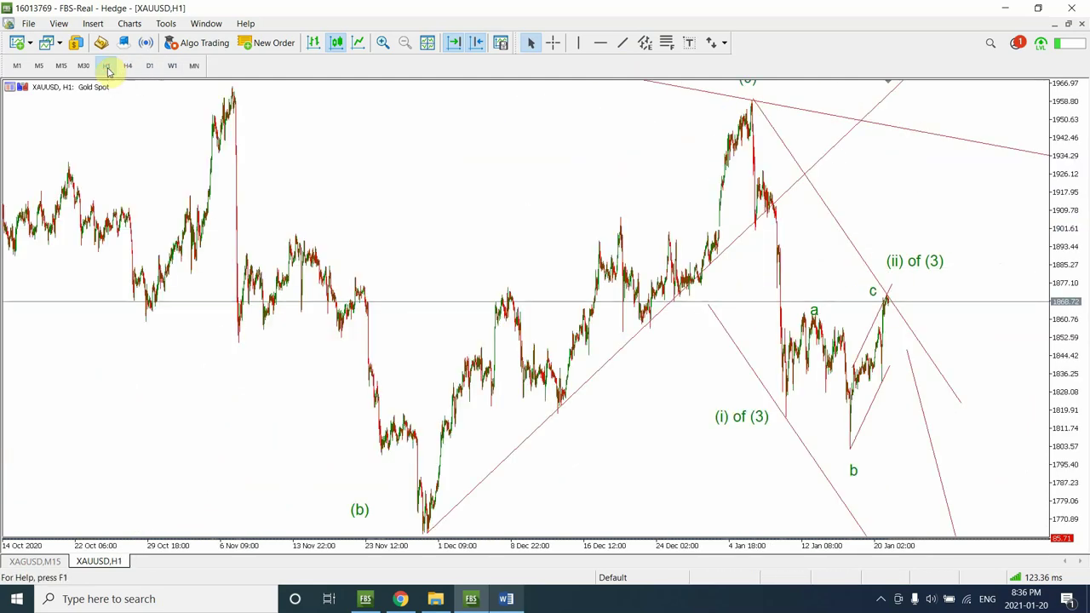
pyautogui.click(85, 67)
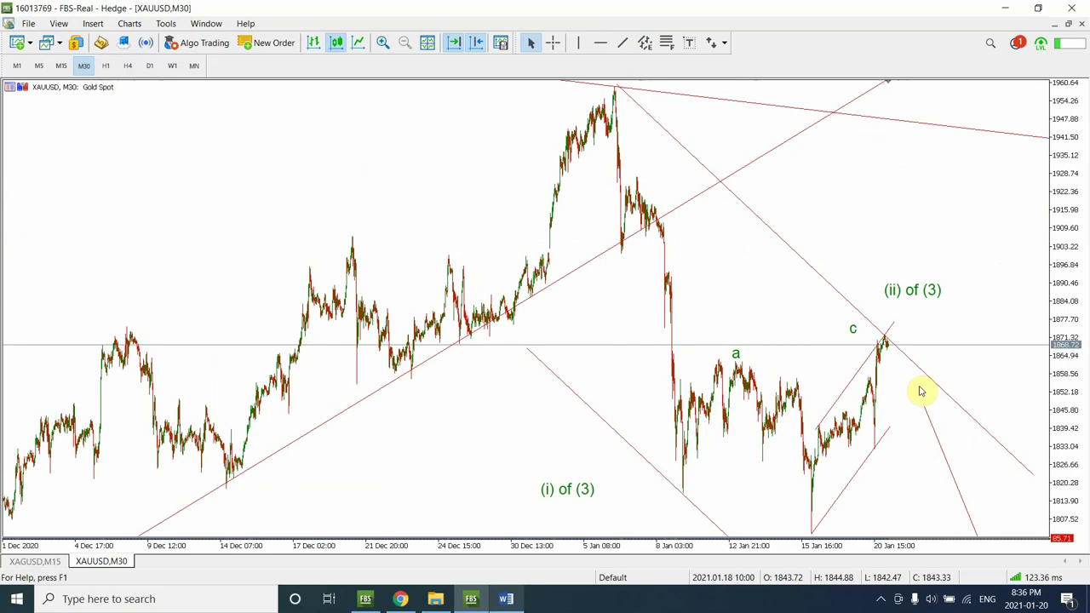